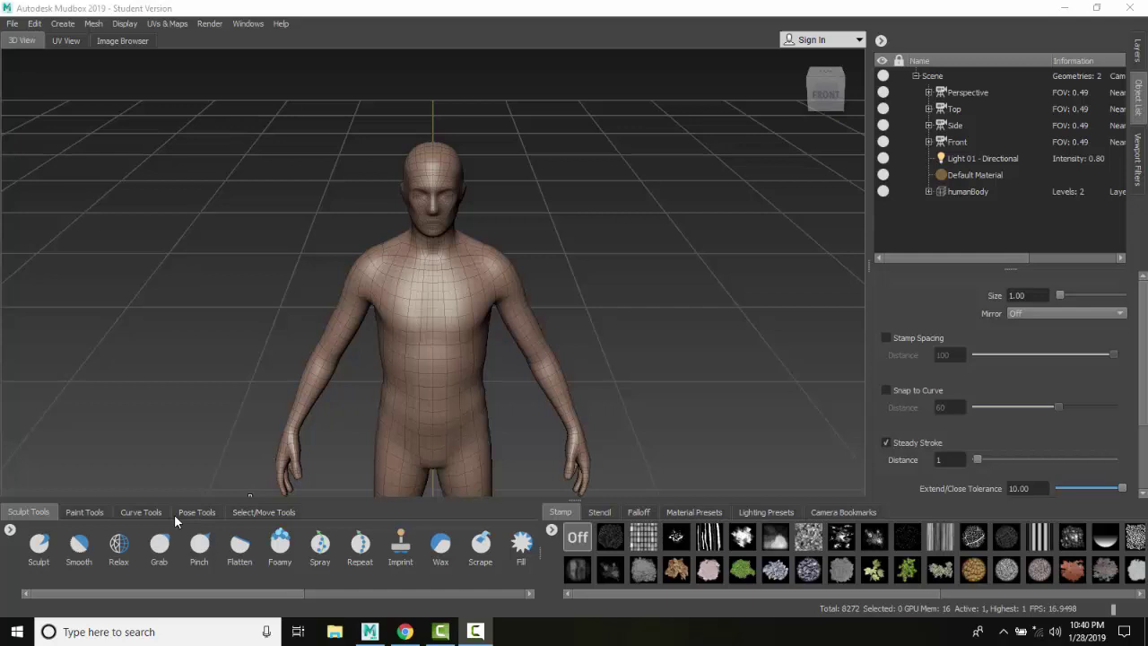
# Switch to the Curve Tools tray so Create Curve is ready for drawing.
pyautogui.click(149, 512)
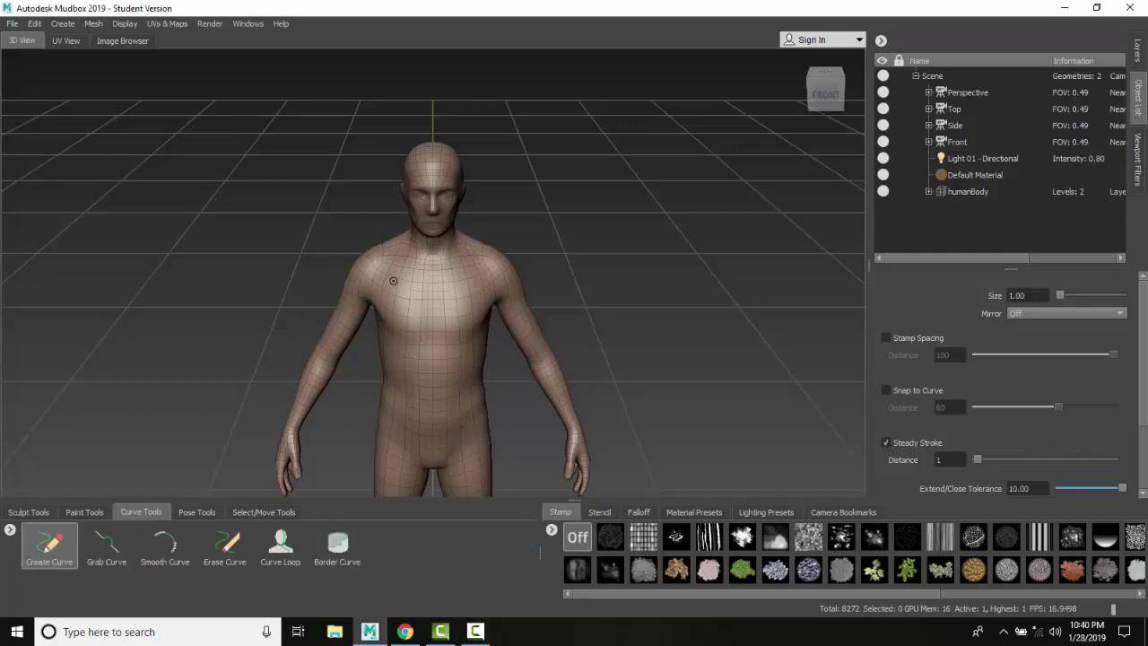
# Draw five vertical curves down the chest and one horizontal curve across the upper chest.
pyautogui.moveTo(395, 277); pyautogui.dragTo(400, 432)
pyautogui.moveTo(475, 278); pyautogui.dragTo(475, 441)
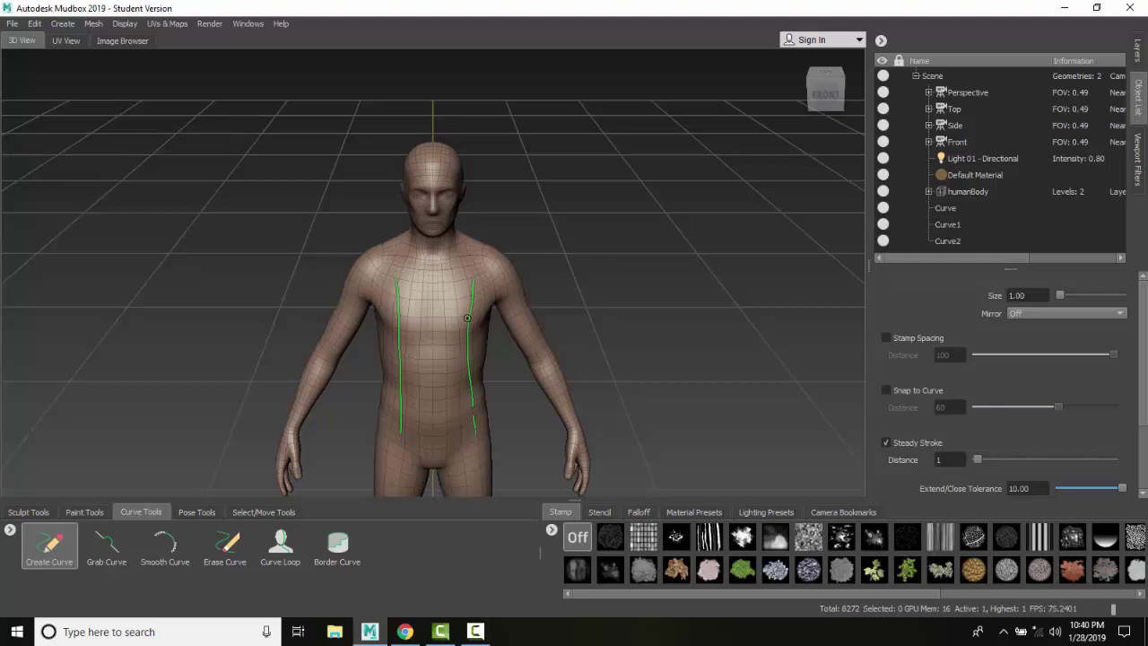
pyautogui.moveTo(453, 281); pyautogui.dragTo(455, 440)
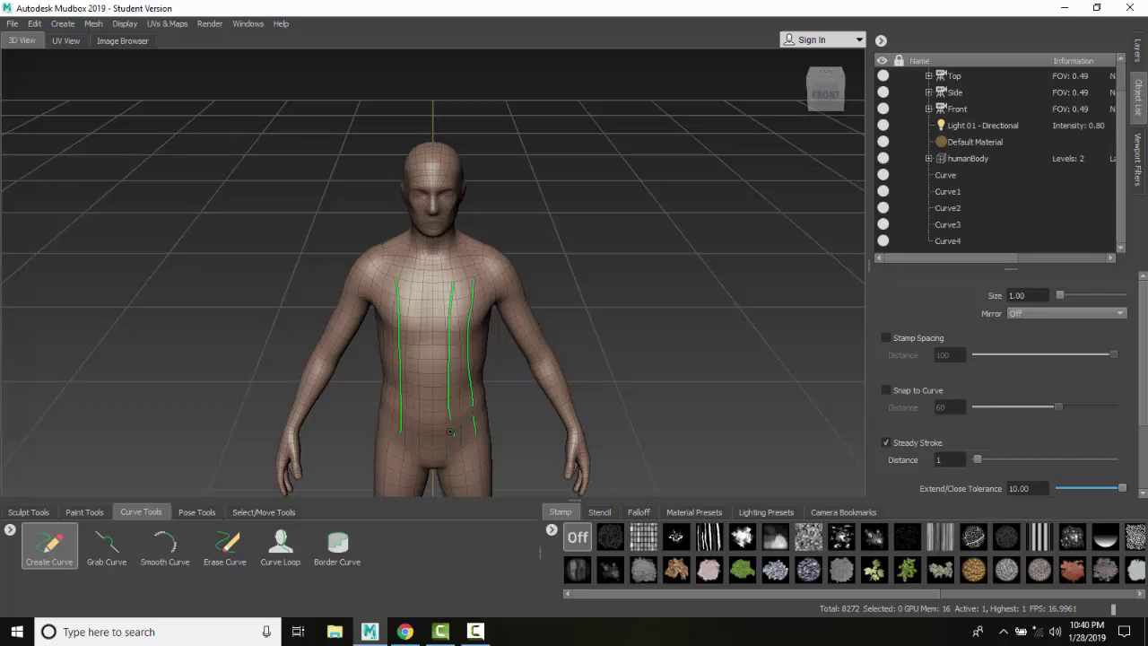
pyautogui.moveTo(428, 281); pyautogui.dragTo(431, 438)
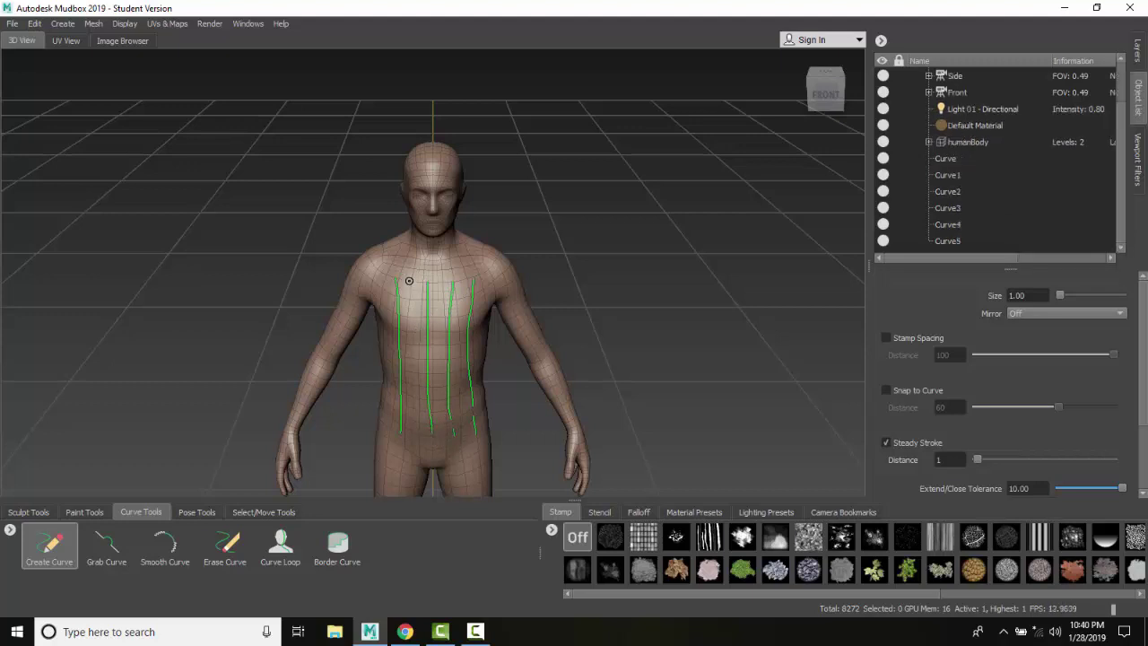
pyautogui.moveTo(410, 284); pyautogui.dragTo(418, 434)
pyautogui.moveTo(381, 290); pyautogui.dragTo(489, 295)
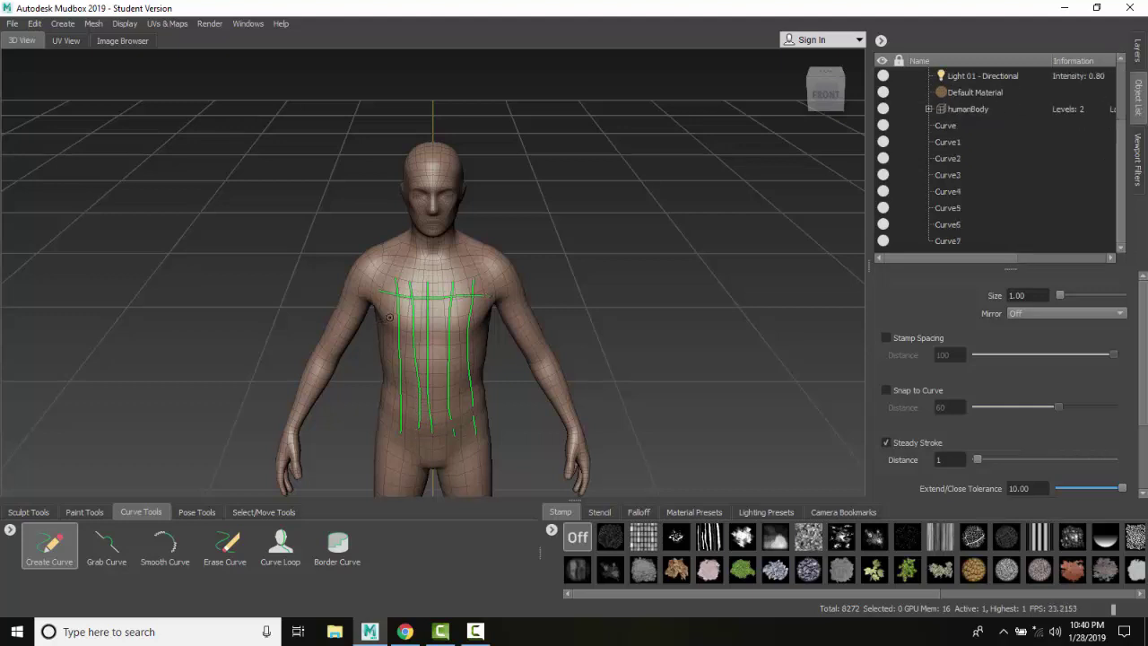
# Draw seven horizontal curves across the chest and abdomen, crossing the vertical curves.
pyautogui.moveTo(391, 323); pyautogui.dragTo(480, 326)
pyautogui.moveTo(389, 352); pyautogui.dragTo(476, 352)
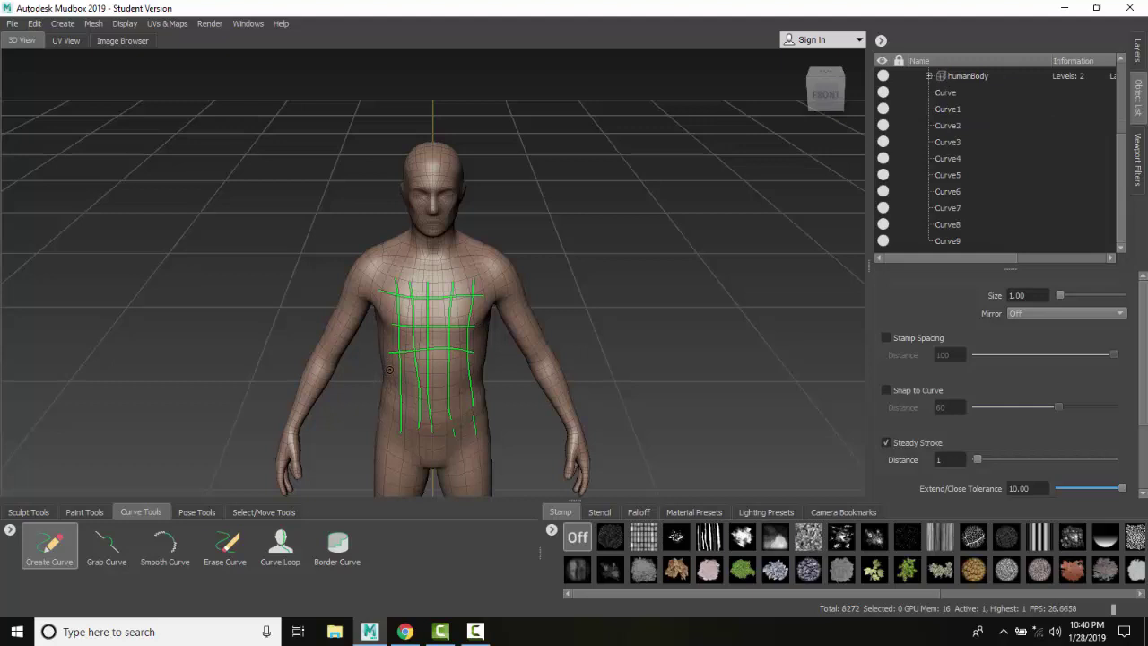
pyautogui.moveTo(391, 371); pyautogui.dragTo(484, 372)
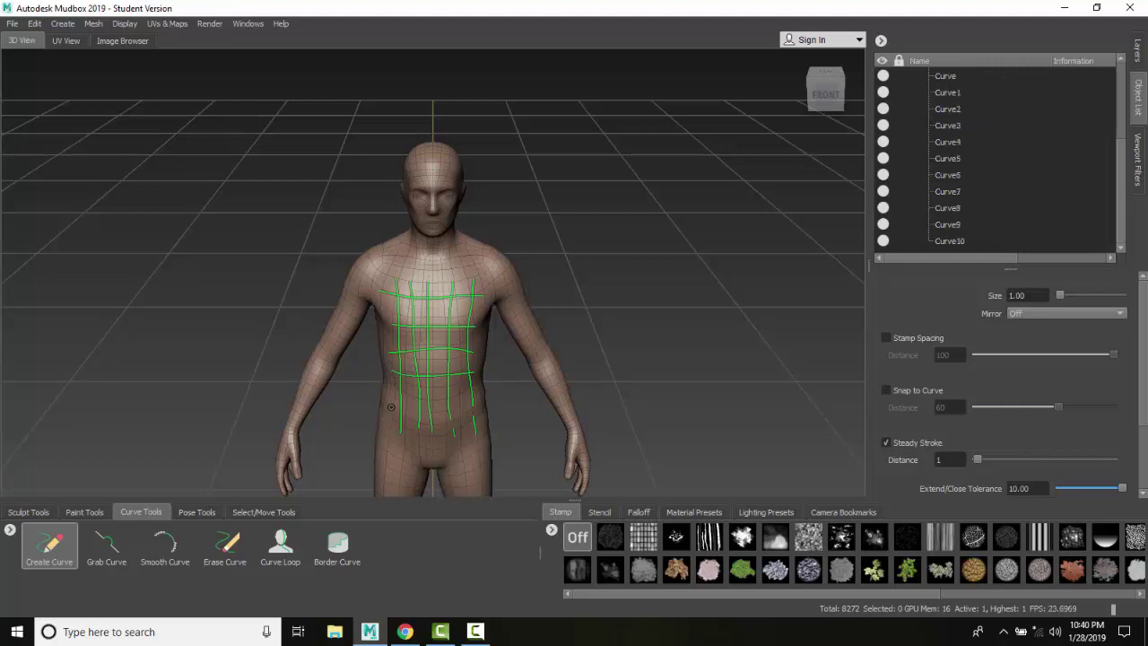
pyautogui.moveTo(389, 404); pyautogui.dragTo(485, 401)
pyautogui.moveTo(392, 417); pyautogui.dragTo(482, 412)
pyautogui.moveTo(390, 363); pyautogui.dragTo(479, 366)
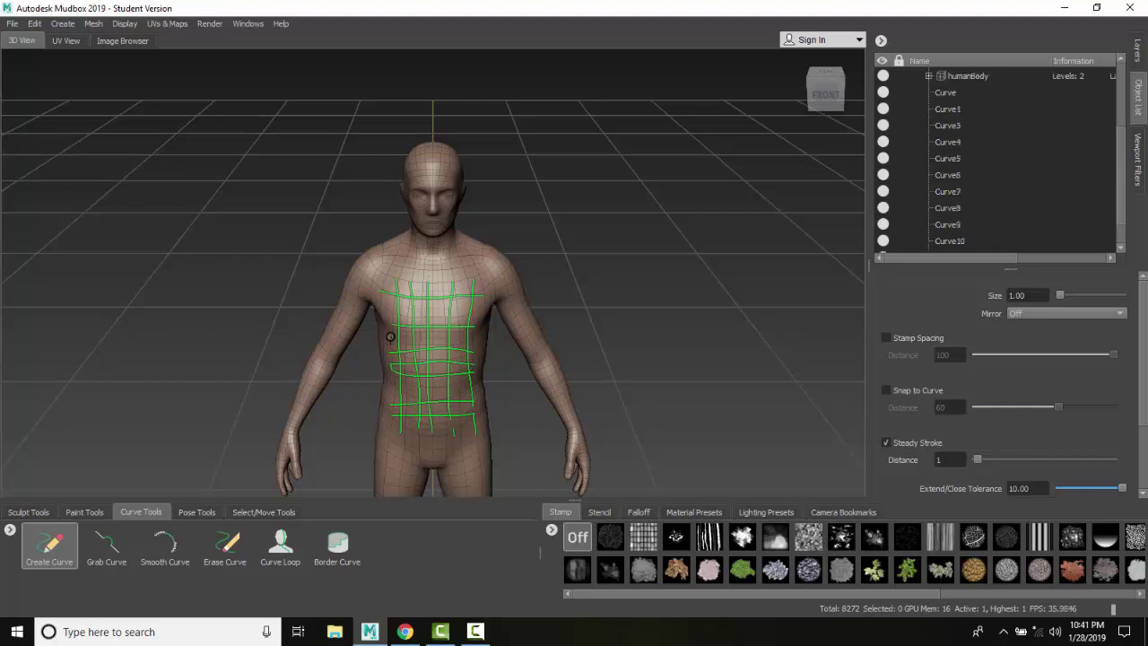
pyautogui.moveTo(392, 339); pyautogui.dragTo(481, 335)
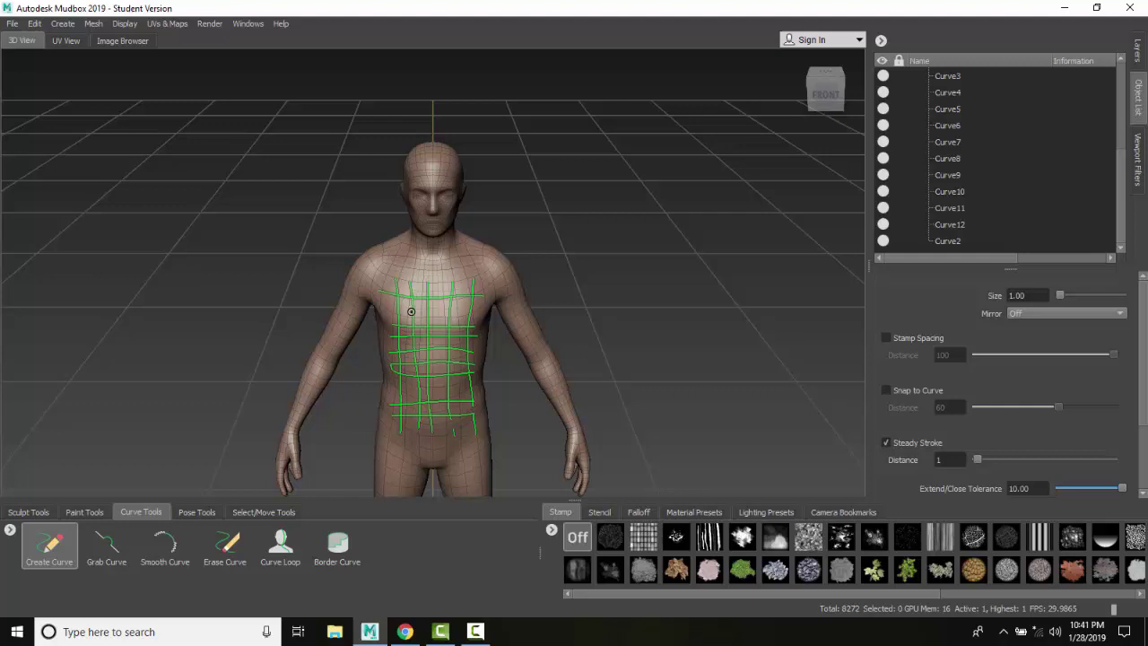
pyautogui.click(461, 314)
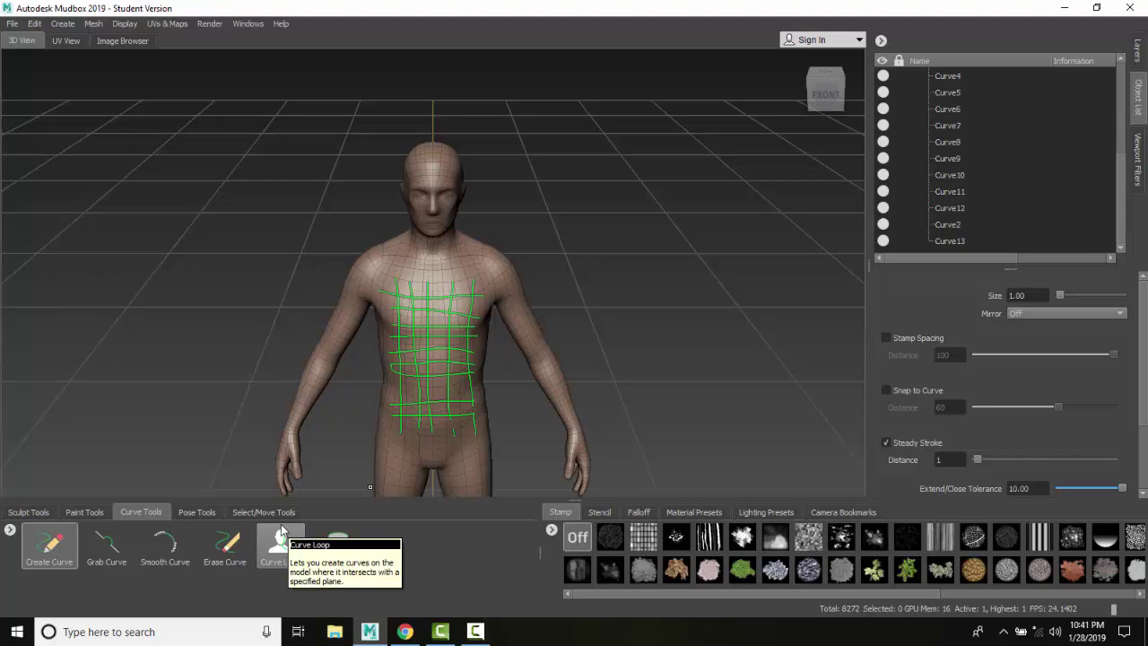
# Select Curve through Curve13 together in the Object List.
pyautogui.click(92, 25)
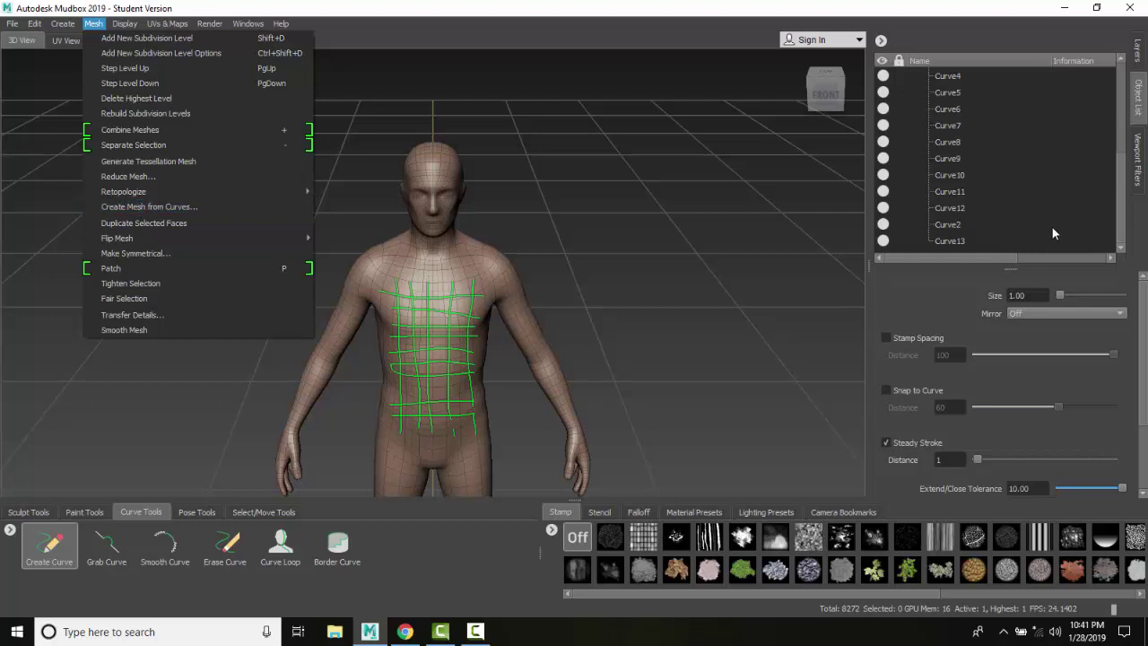
pyautogui.moveTo(1129, 174); pyautogui.dragTo(1125, 134)
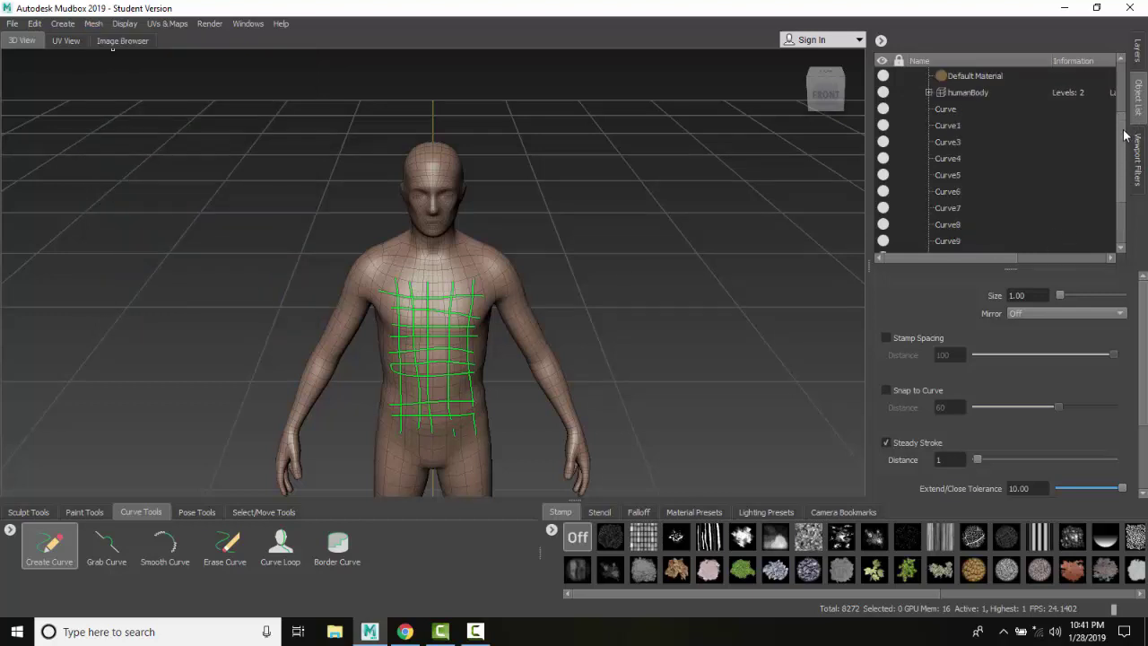
pyautogui.click(945, 108)
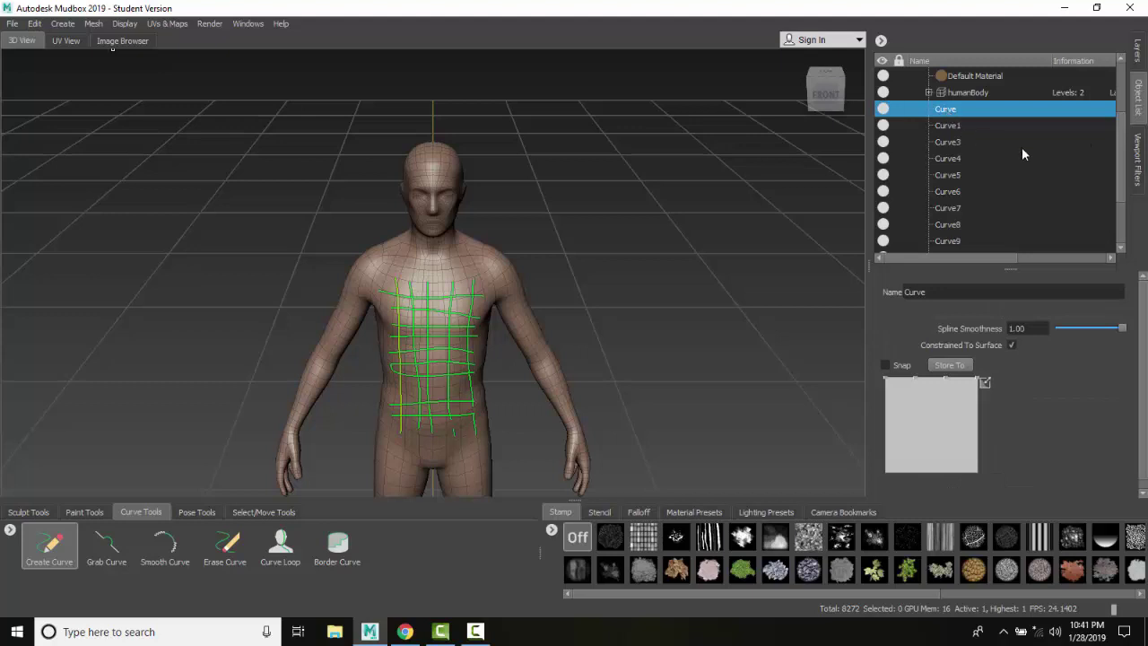
pyautogui.moveTo(1122, 117); pyautogui.dragTo(1121, 101)
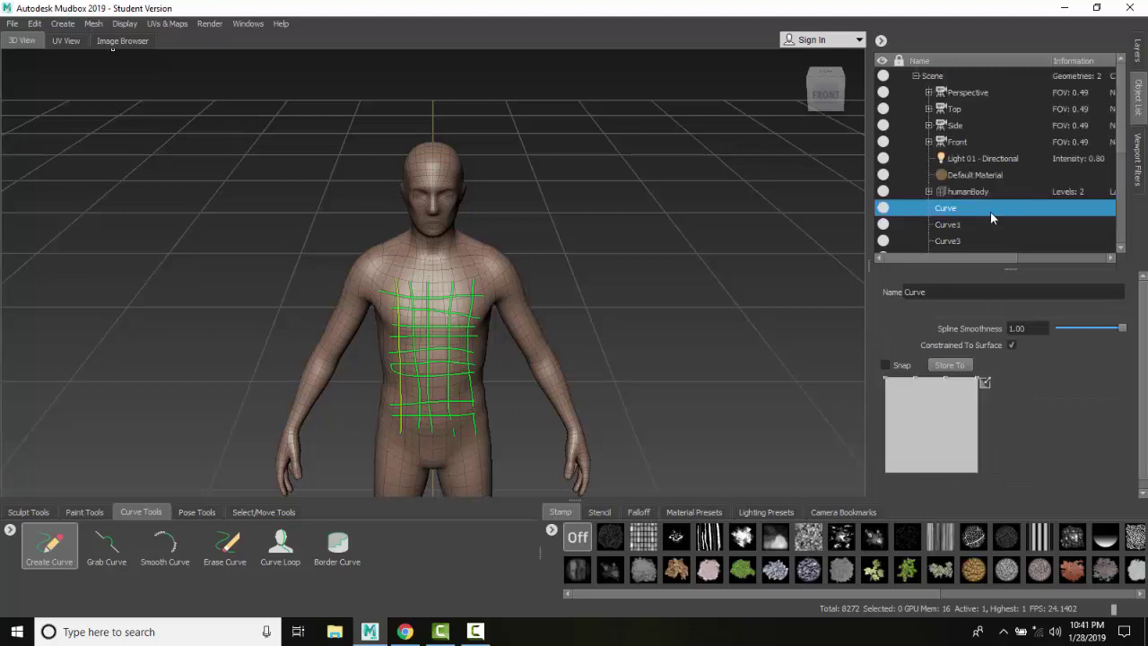
pyautogui.scroll(-3, 990, 211)
pyautogui.scroll(-1, 990, 209)
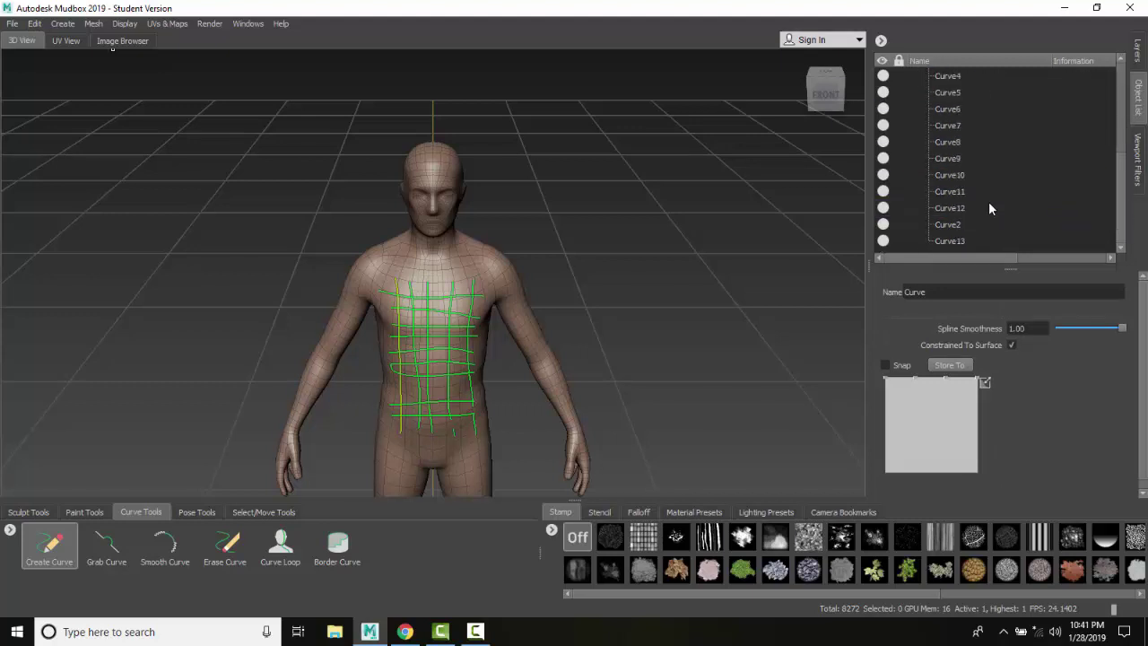
pyautogui.keyDown('shift'); pyautogui.click(962, 242); pyautogui.keyUp('shift')
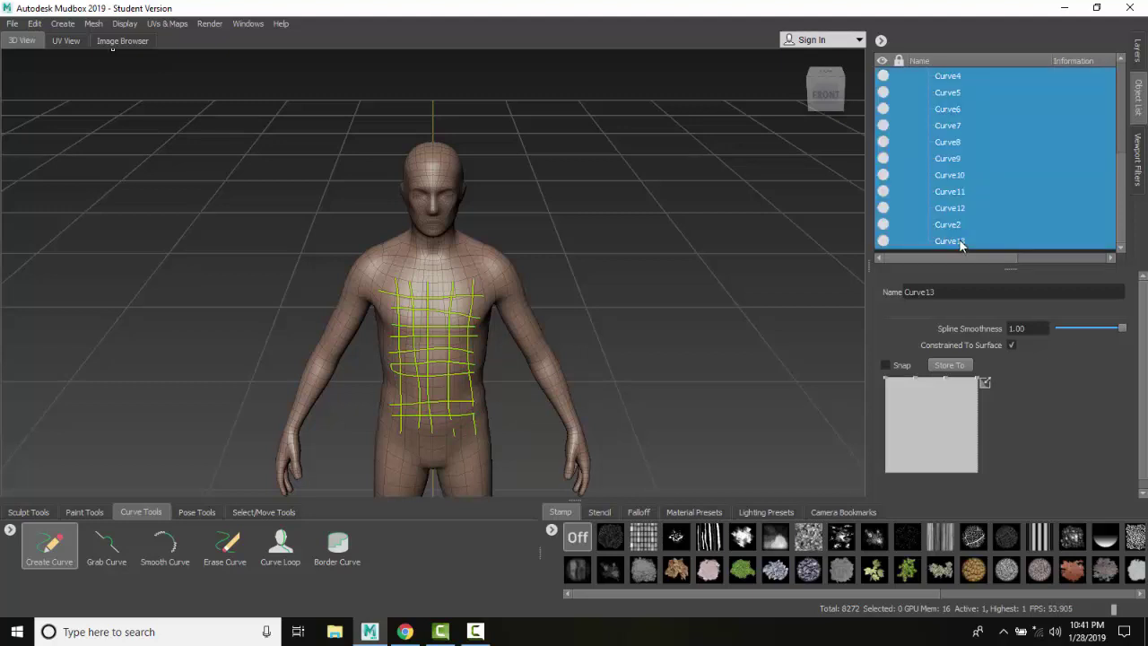
pyautogui.scroll(4, 1126, 175)
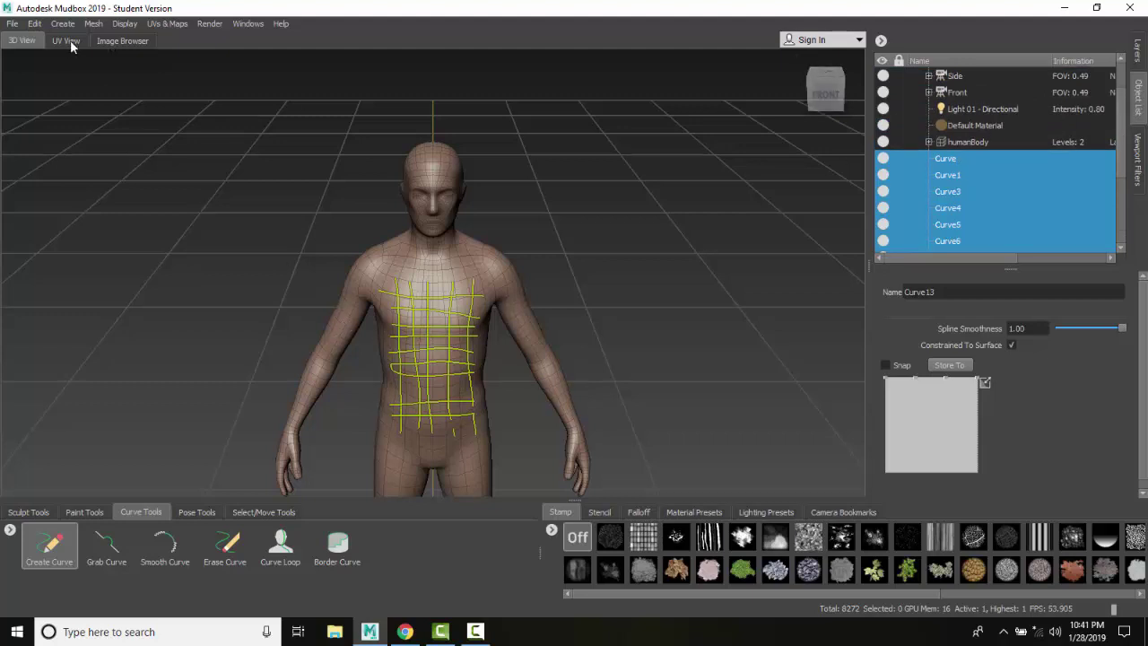
# Build the humanBody-Retopo mesh with Create Mesh from Curves, then close the dialog.
pyautogui.click(92, 25)
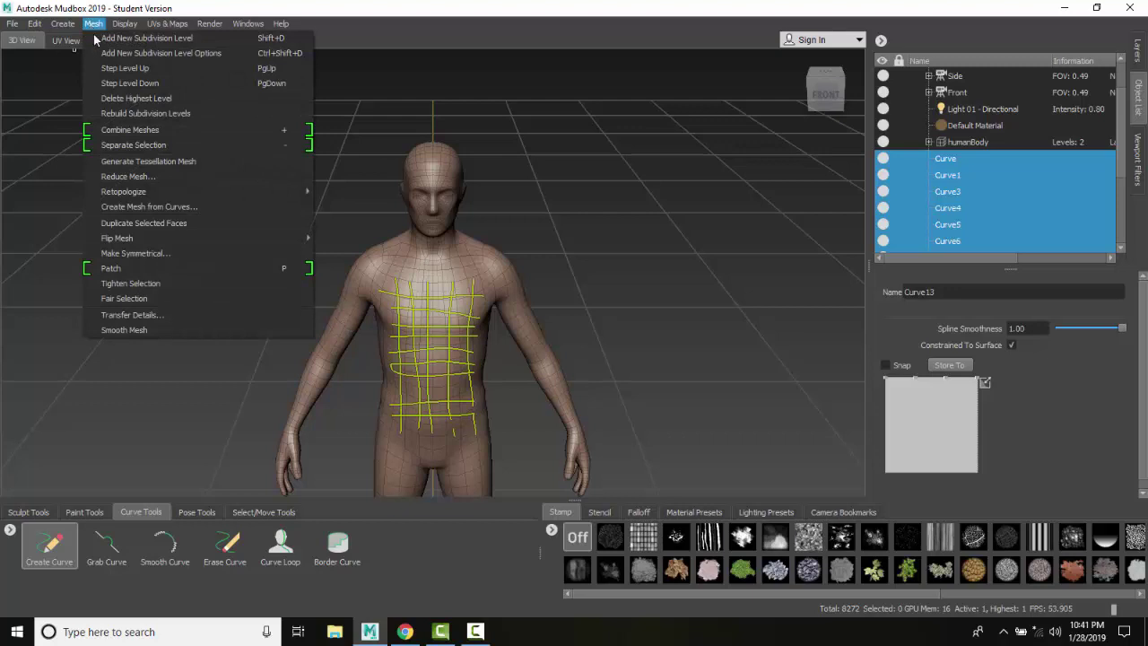
pyautogui.click(136, 207)
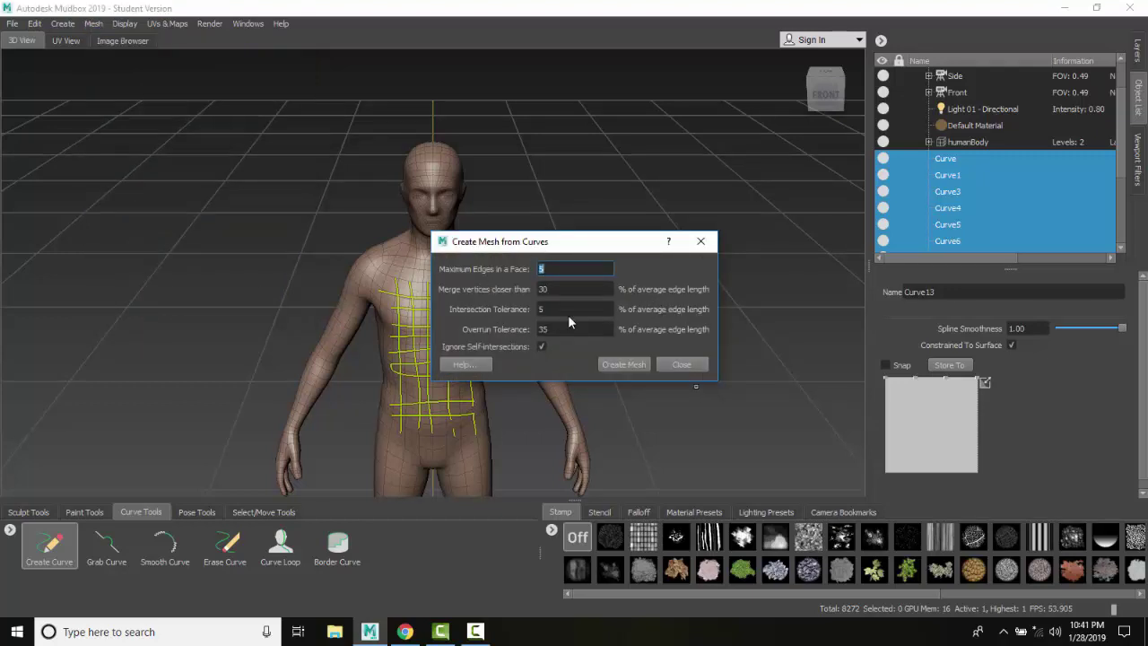
pyautogui.click(629, 364)
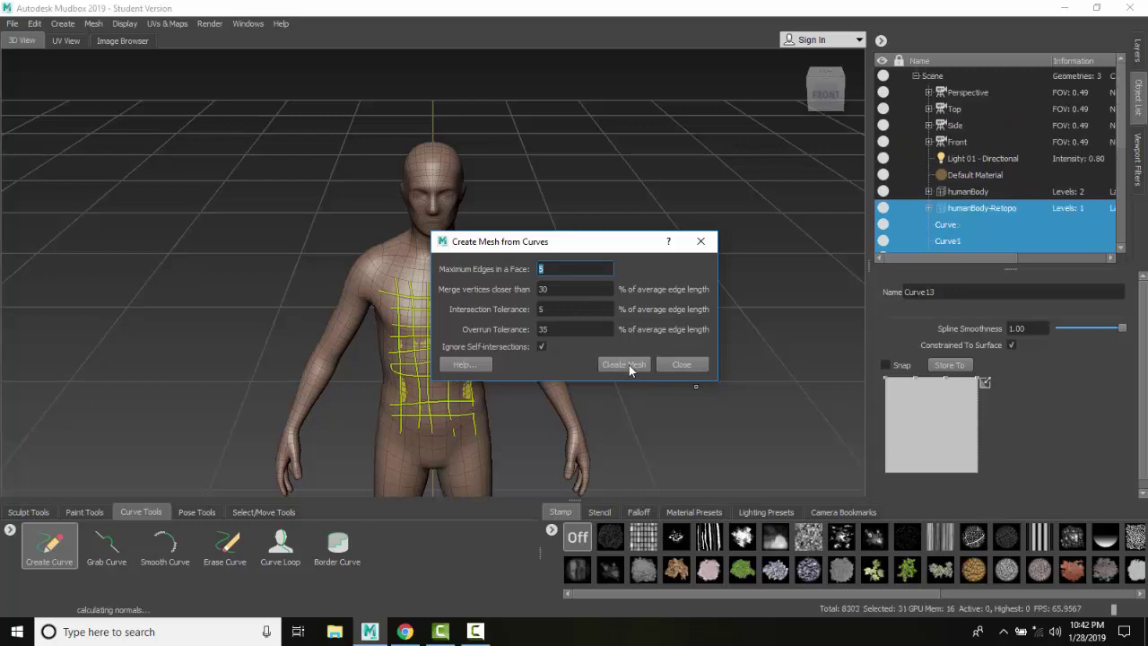
pyautogui.click(683, 364)
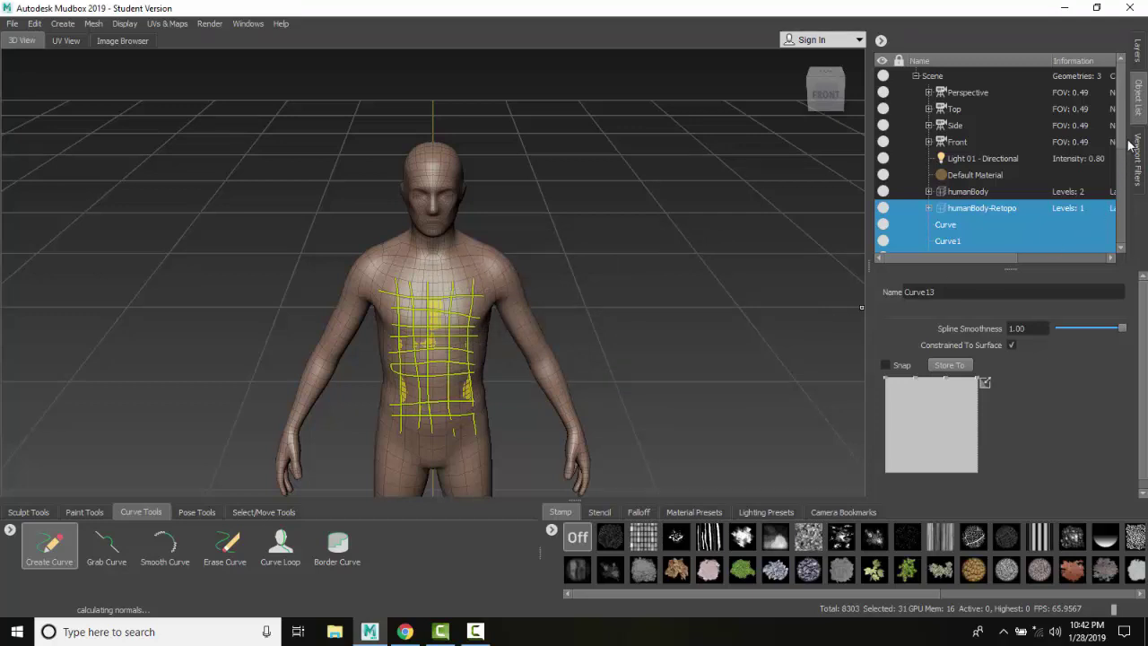
# Hide humanBody and orbit around the humanBody-Retopo patch to a side view.
pyautogui.click(974, 191)
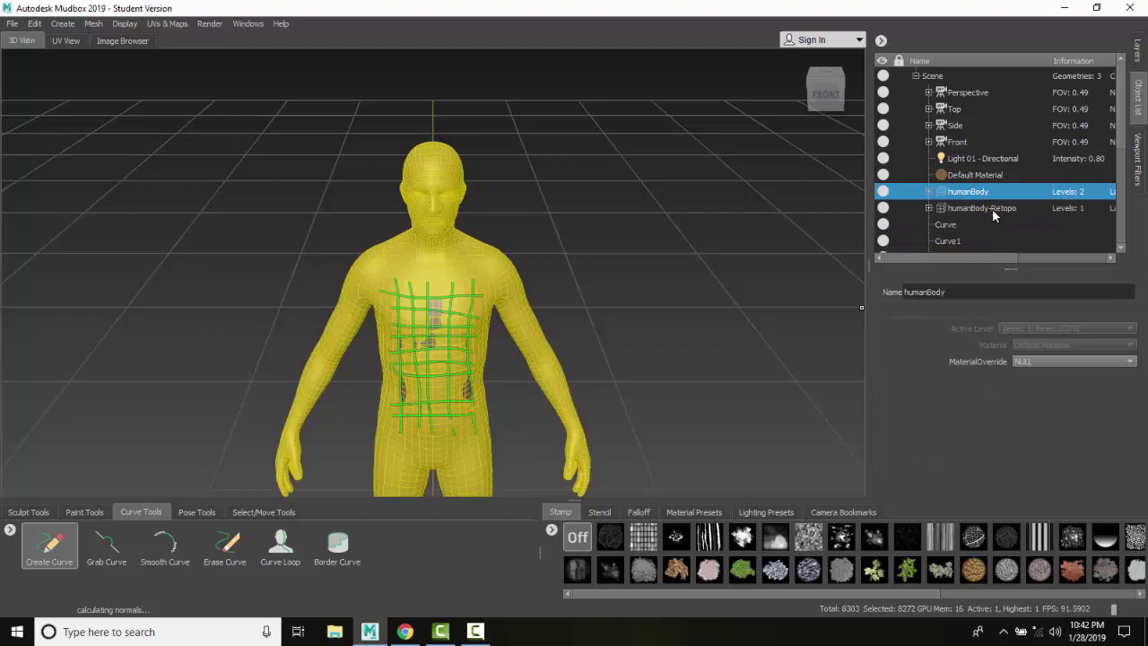
pyautogui.click(991, 208)
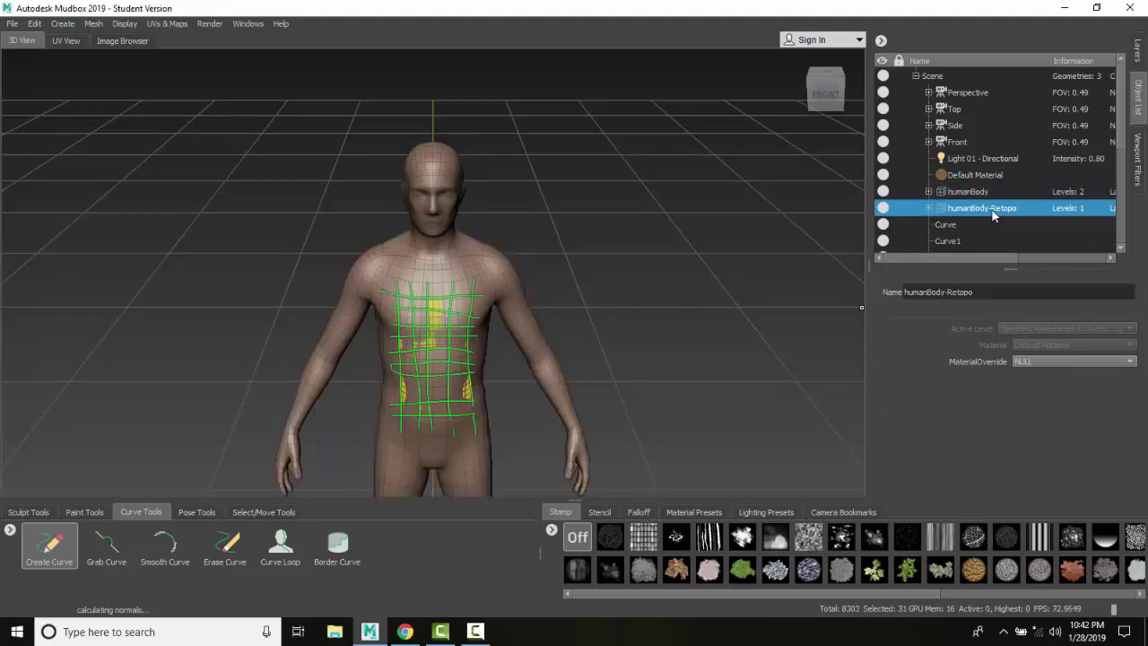
pyautogui.click(883, 192)
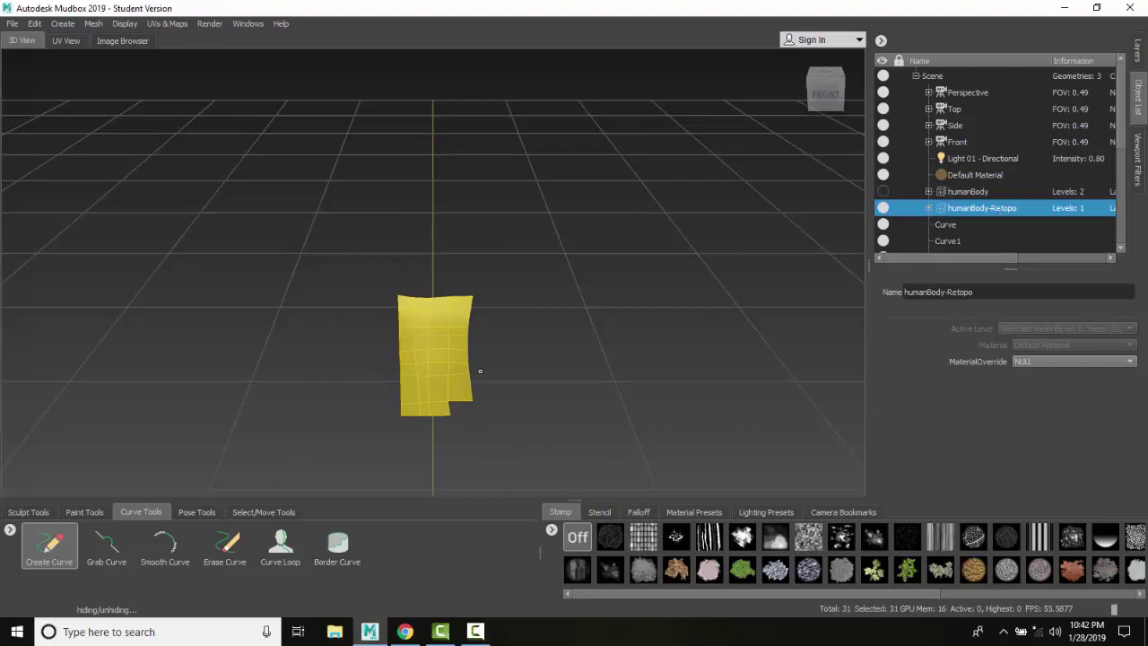
pyautogui.keyDown('alt'); pyautogui.moveTo(476, 374); pyautogui.dragTo(421, 383); pyautogui.keyUp('alt')
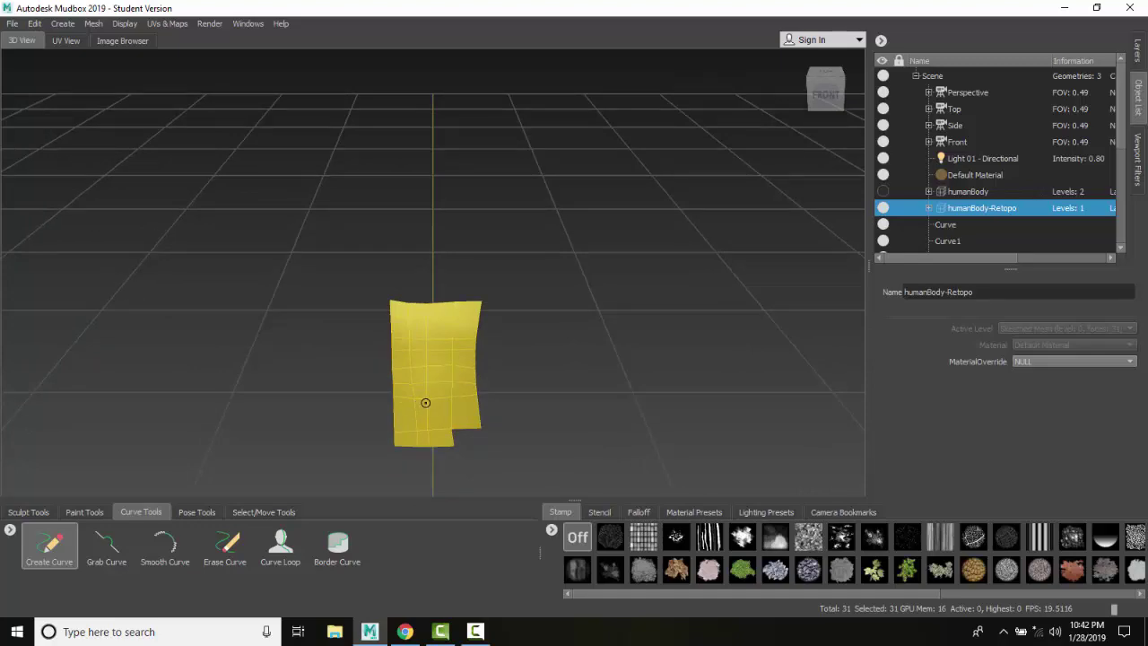
pyautogui.moveTo(344, 365)
pyautogui.keyDown('alt'); pyautogui.mouseDown()
pyautogui.moveTo(632, 352)
pyautogui.moveTo(264, 370)
pyautogui.moveTo(349, 362)
pyautogui.moveTo(180, 356)
pyautogui.moveTo(365, 367)
pyautogui.mouseUp(); pyautogui.keyUp('alt')
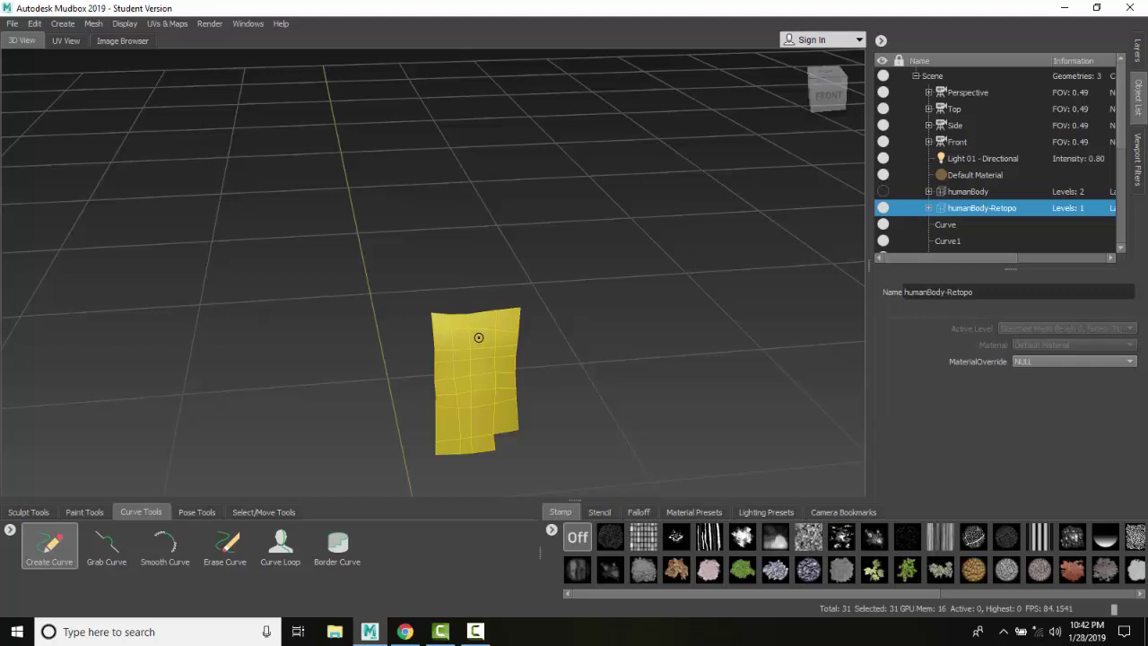
# Unhide humanBody and clear the selection with Edit > Deselect All.
pyautogui.click(884, 192)
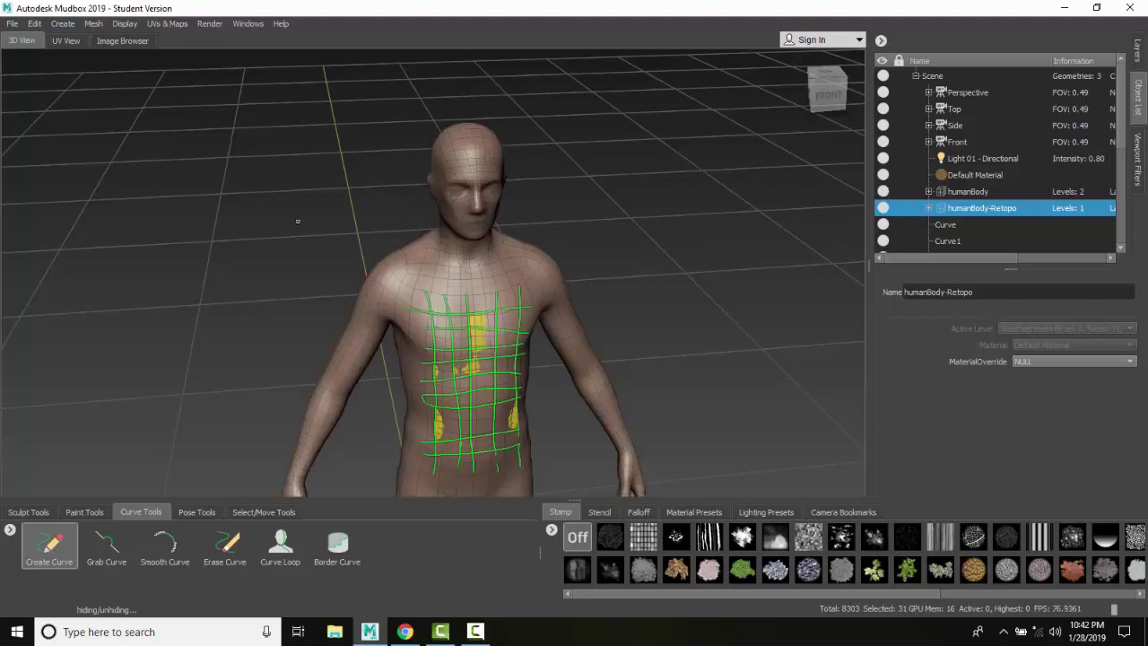
pyautogui.click(36, 25)
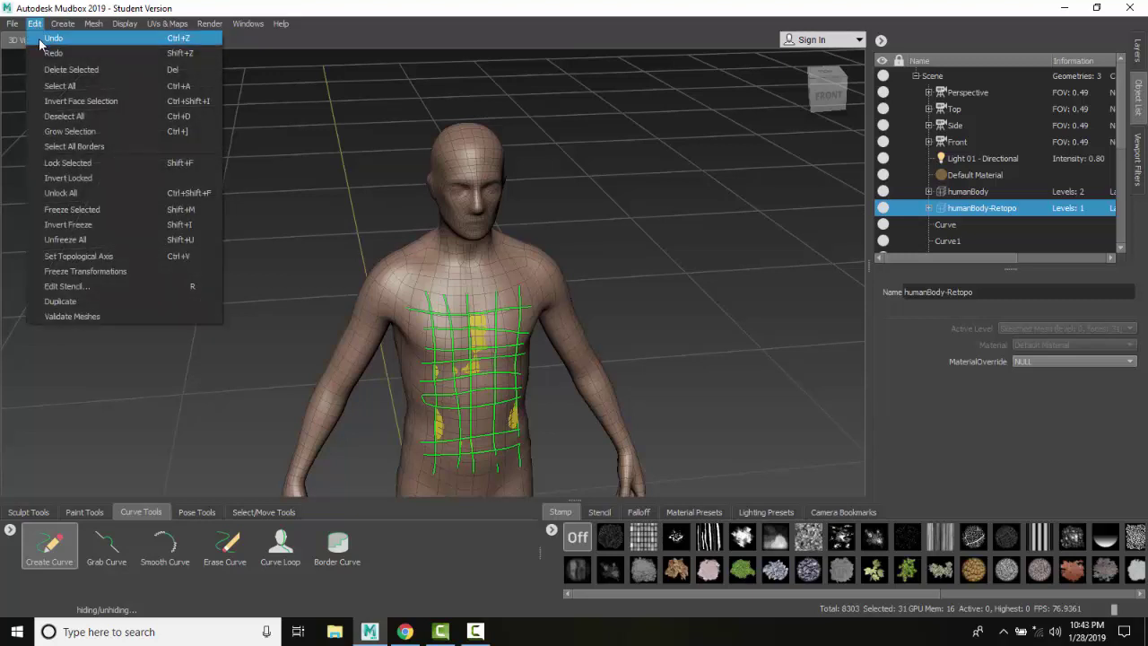
pyautogui.click(58, 117)
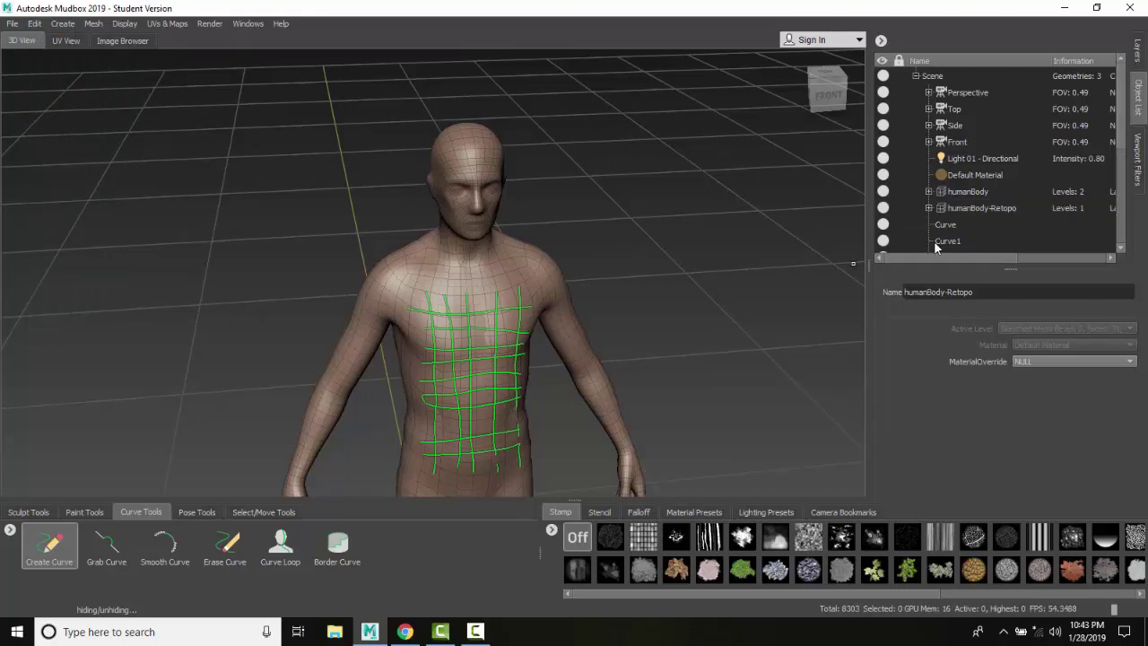
# Hide Curve, Curve1, and Curve3 through Curve8 in the Object List.
pyautogui.click(883, 224)
pyautogui.click(882, 240)
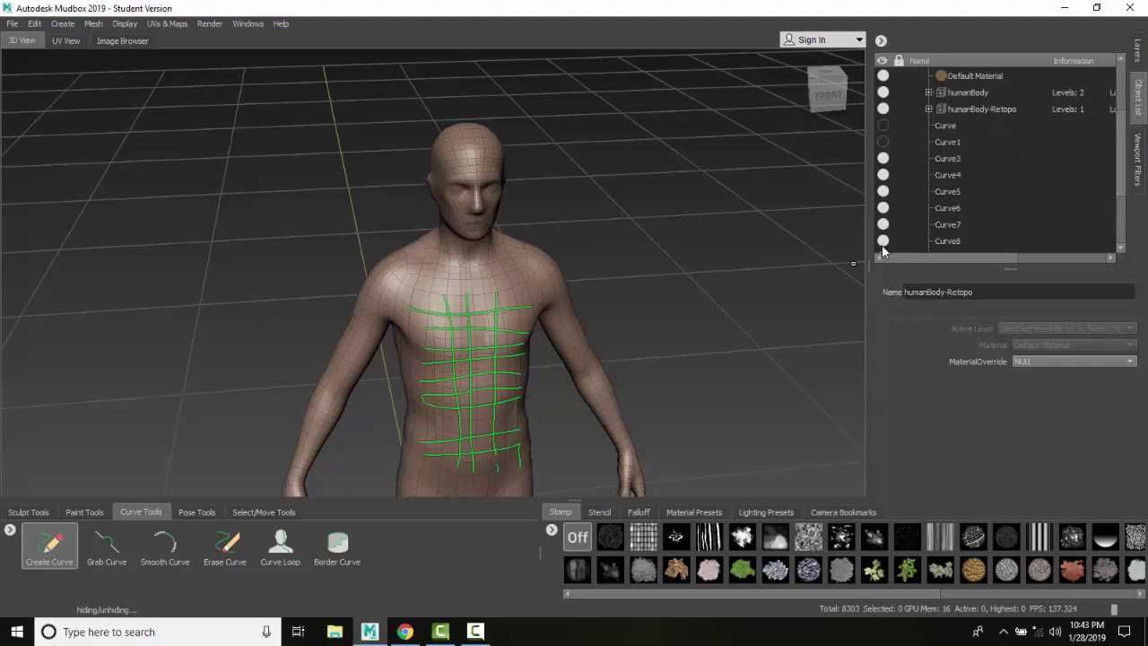
pyautogui.click(883, 159)
pyautogui.click(884, 175)
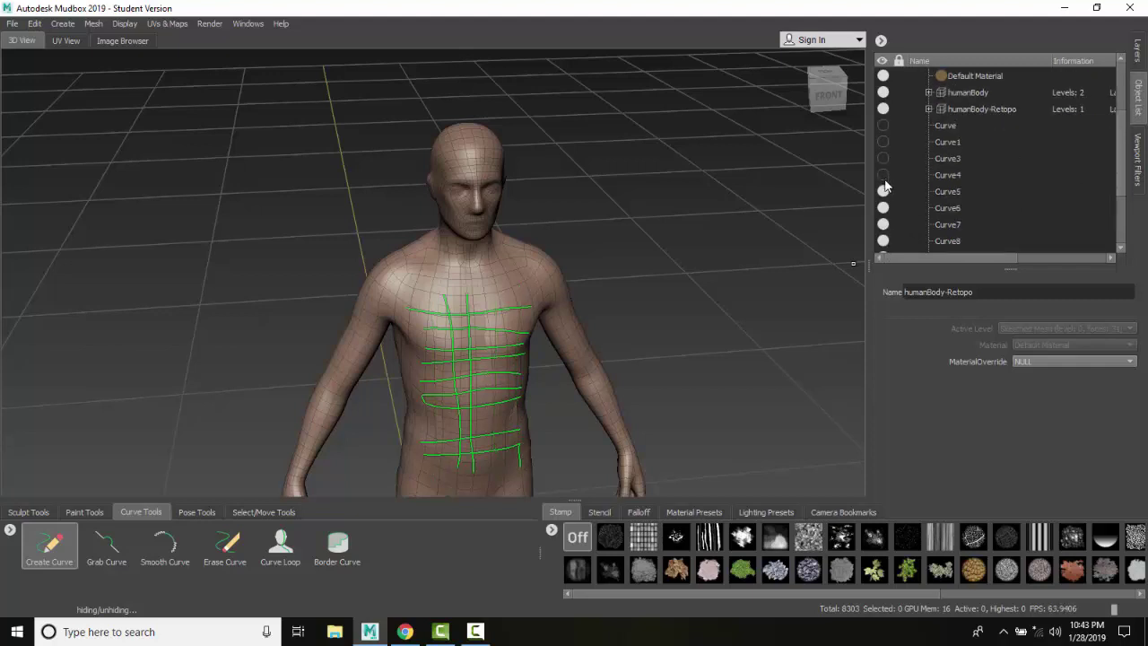
pyautogui.click(883, 191)
pyautogui.click(884, 208)
pyautogui.click(884, 224)
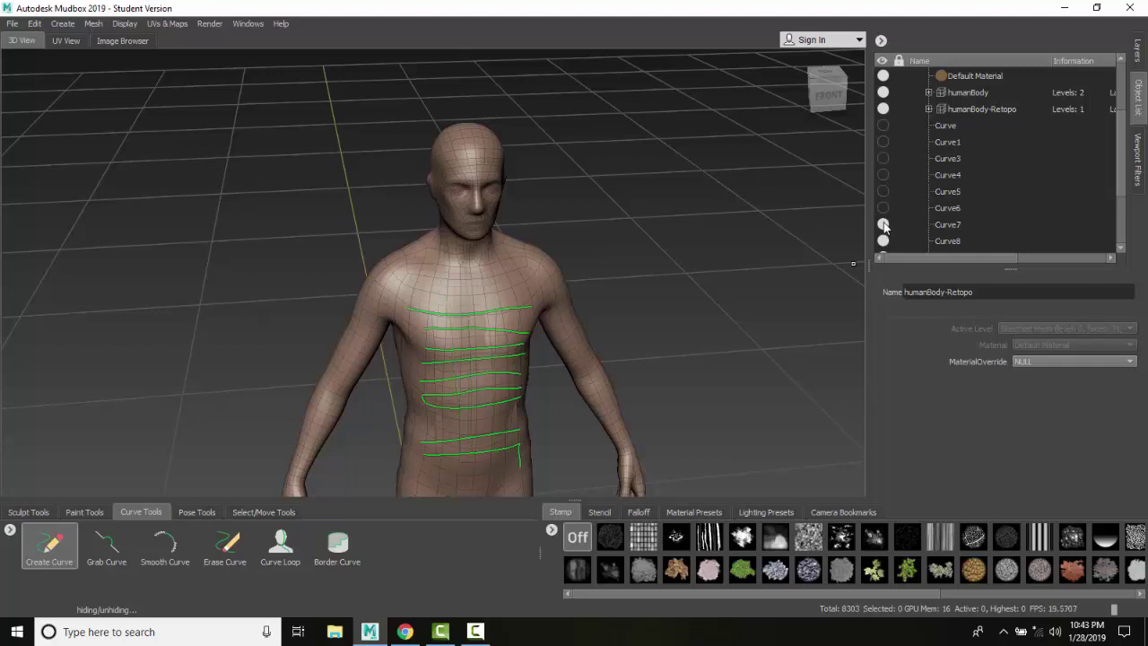
pyautogui.click(884, 240)
# Hide the remaining curves: Curve9 through Curve12, Curve2 and Curve13.
pyautogui.scroll(-2, 888, 240)
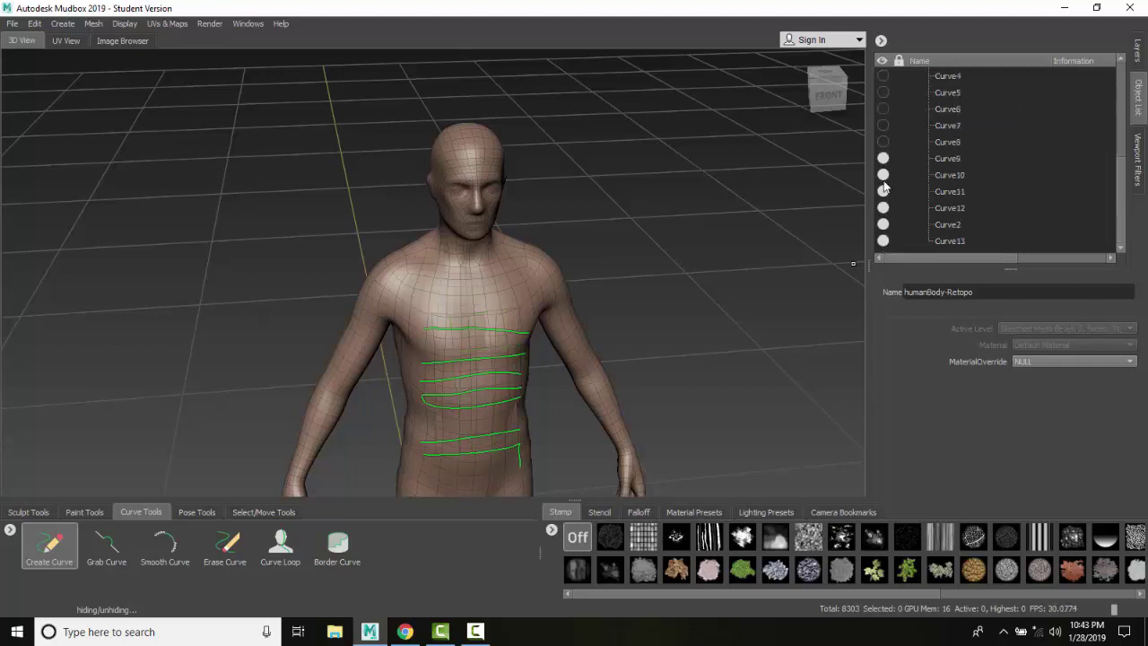
pyautogui.click(884, 159)
pyautogui.click(884, 174)
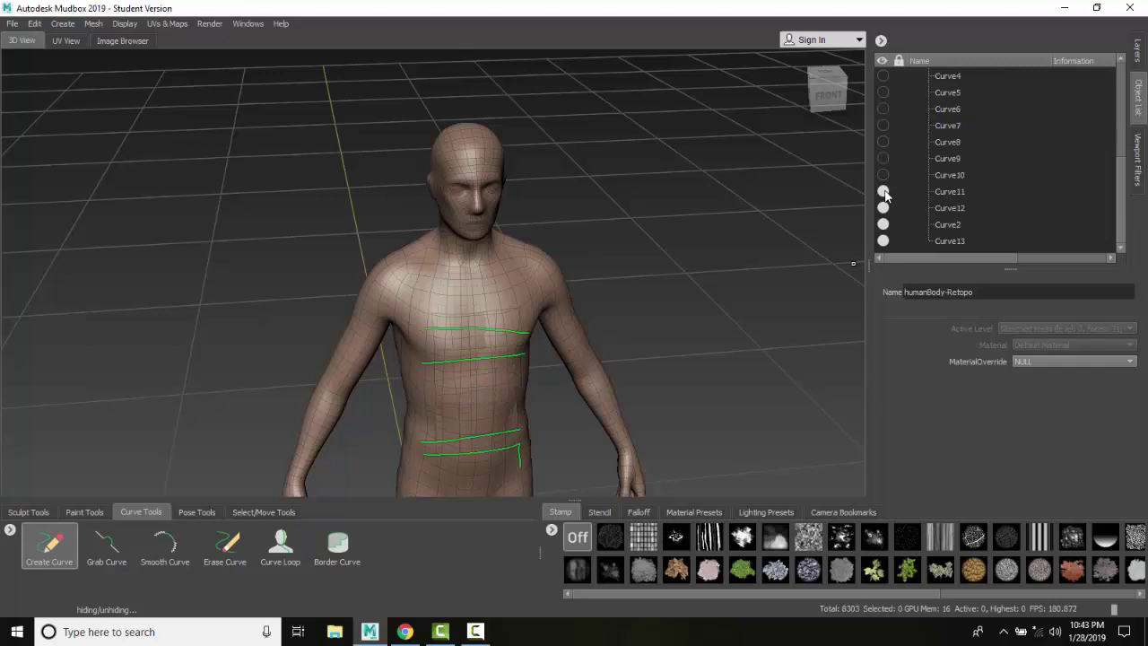
pyautogui.click(884, 192)
pyautogui.click(884, 208)
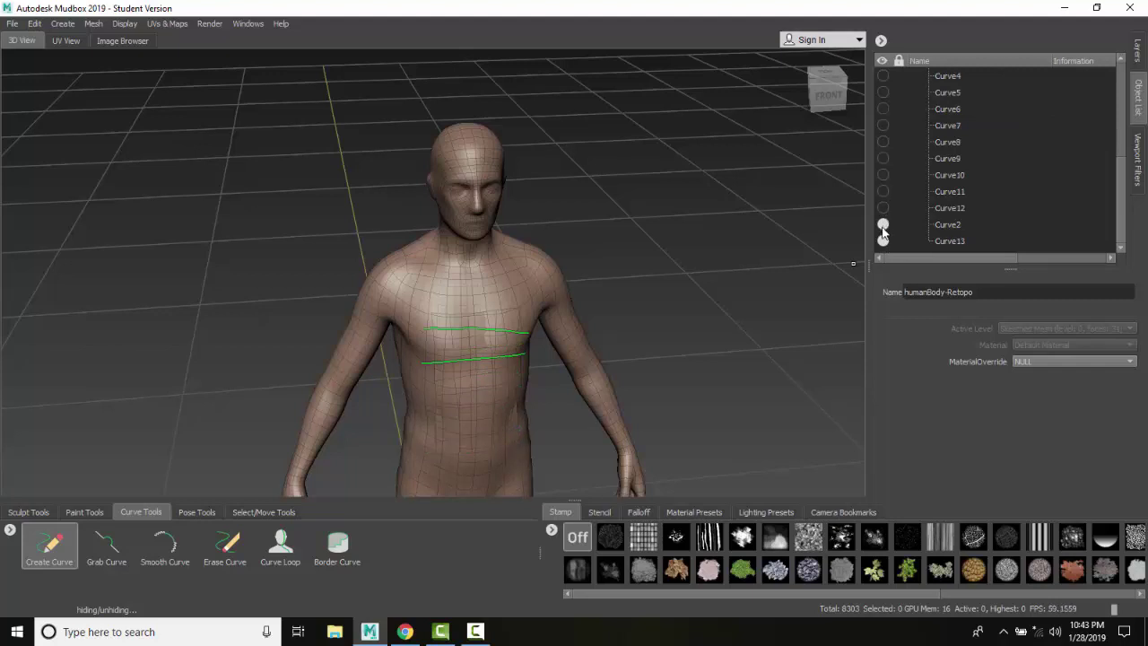
pyautogui.click(884, 224)
pyautogui.click(883, 240)
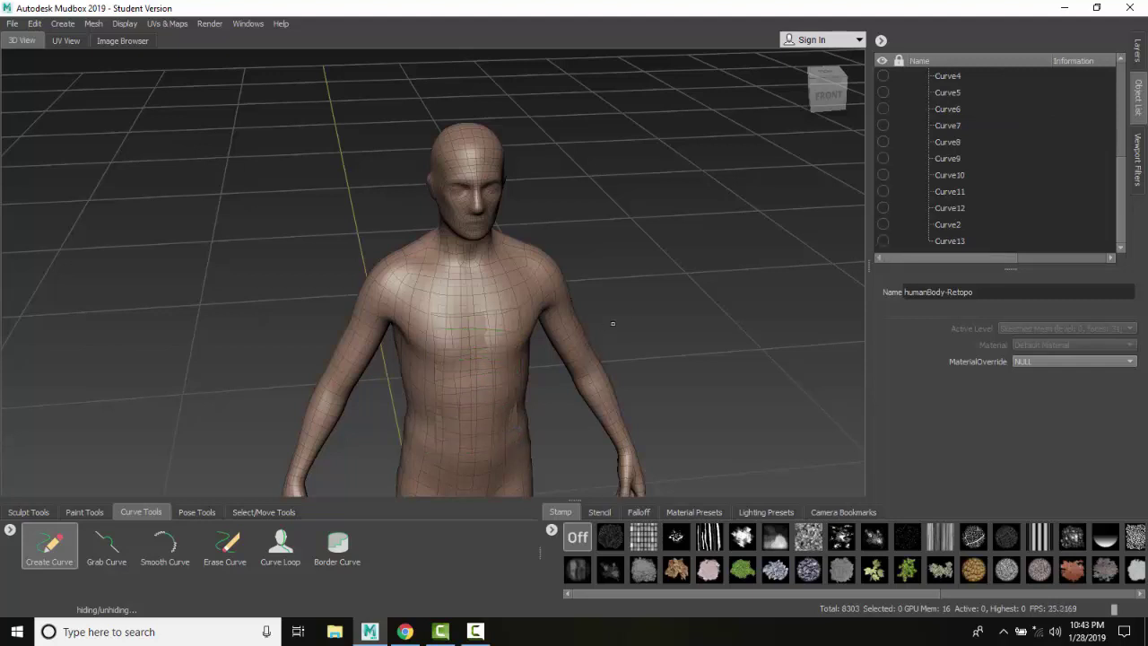